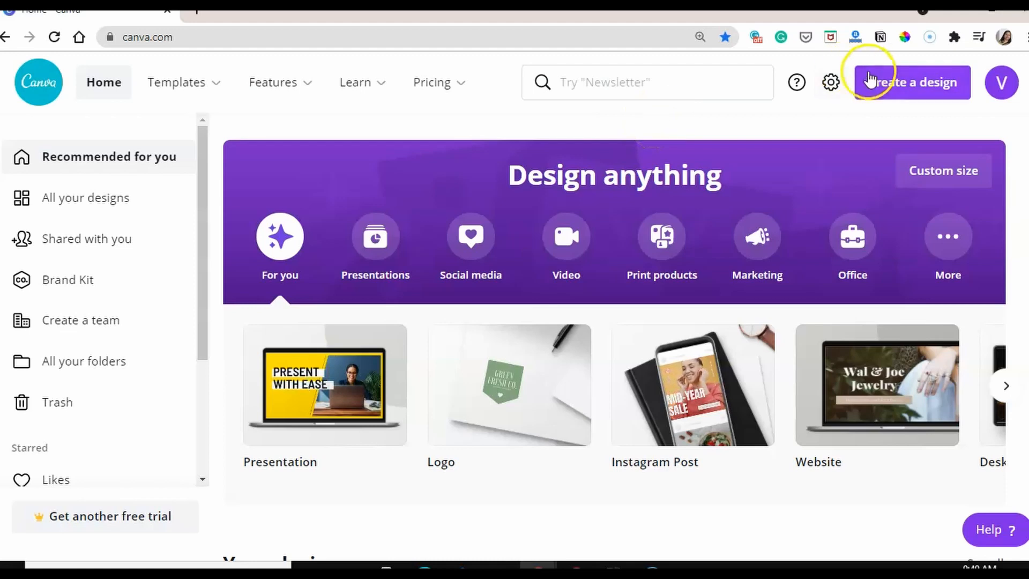
# Create a new blank design using the YouTube Thumbnail format.
pyautogui.click(882, 80)
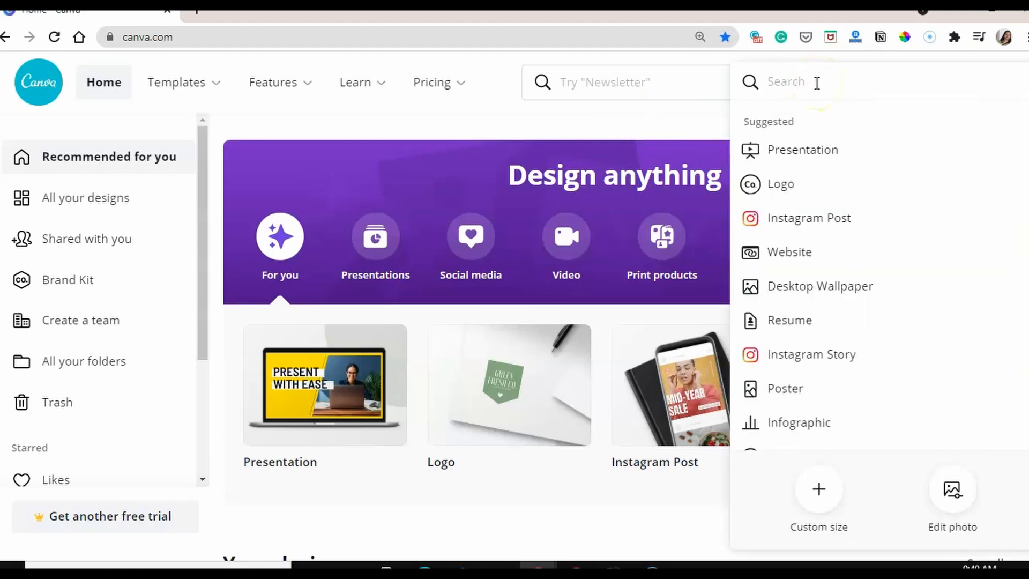
pyautogui.write('youtube')
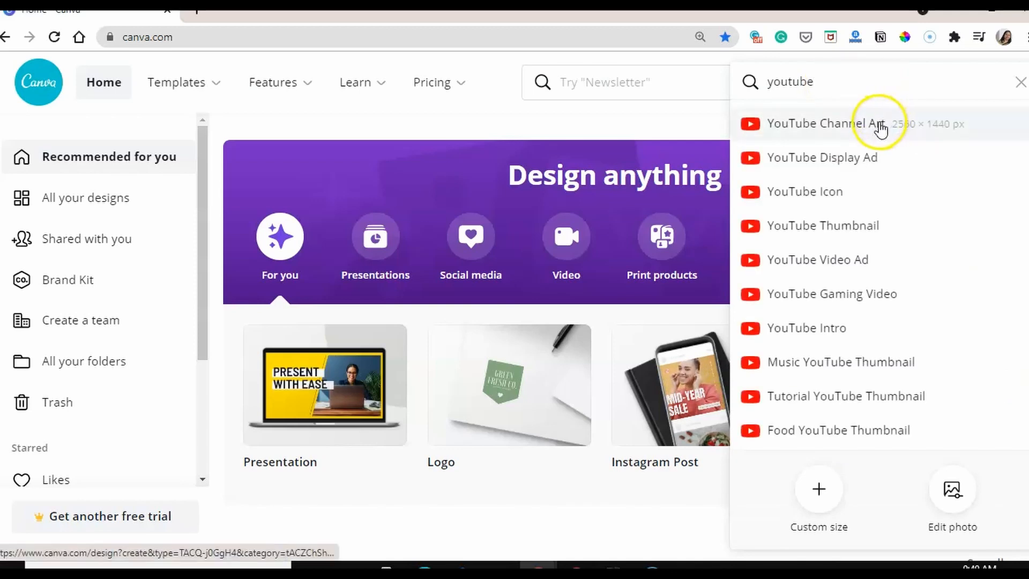
pyautogui.click(857, 229)
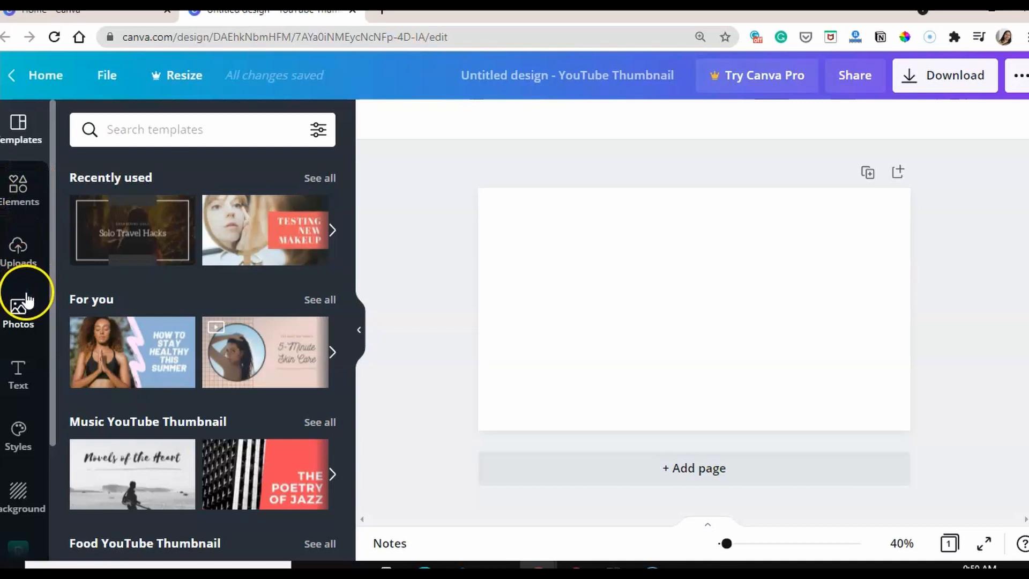
# Search the elements for "frames" and look through the available frame shapes.
pyautogui.click(21, 185)
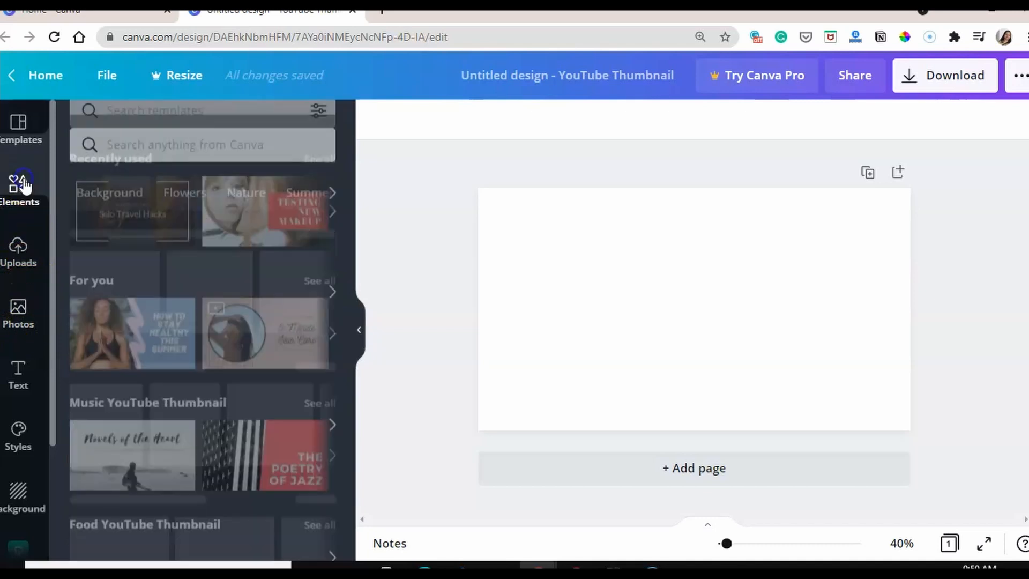
pyautogui.click(149, 126)
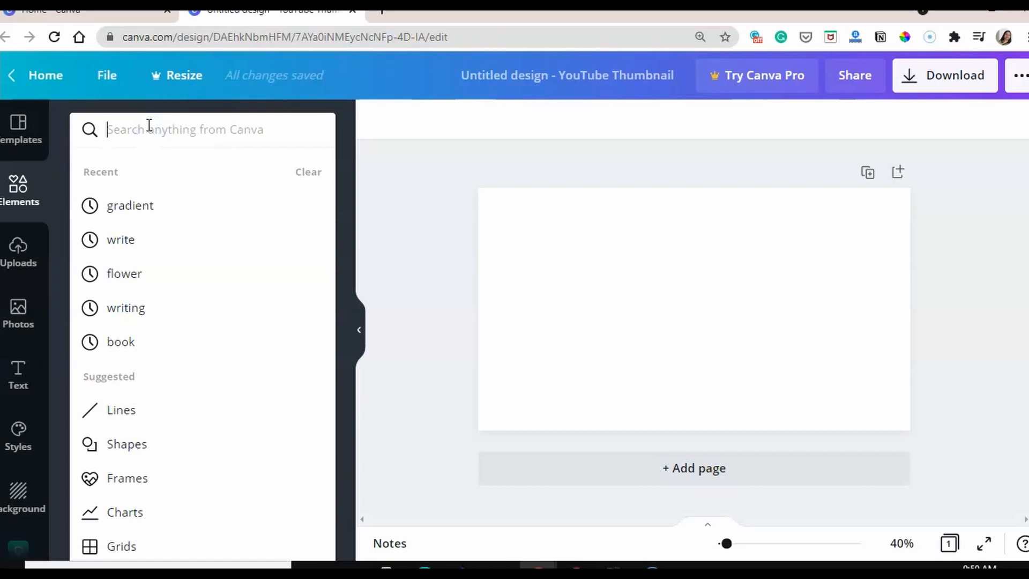
pyautogui.write('frames')
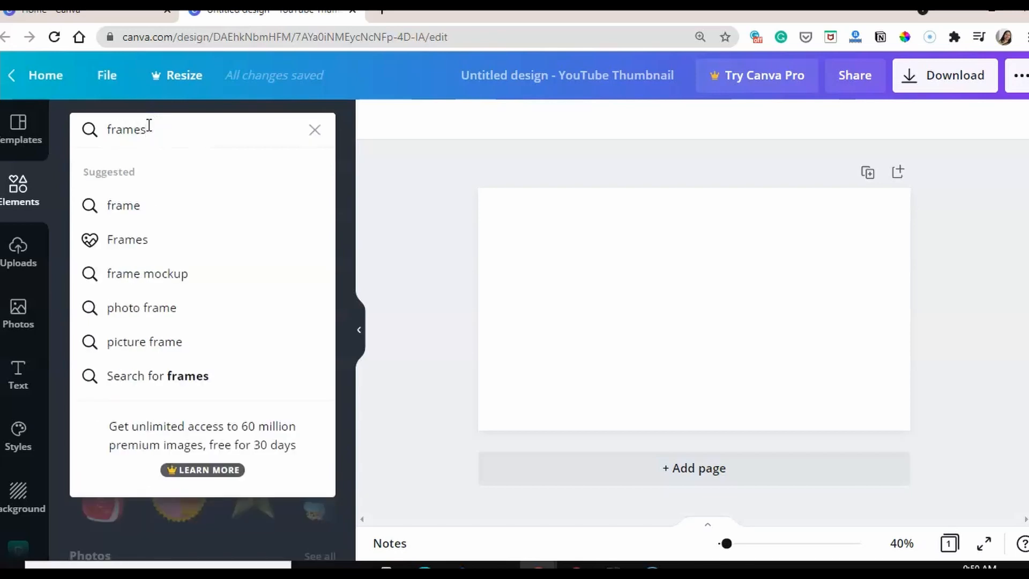
pyautogui.press('Return')
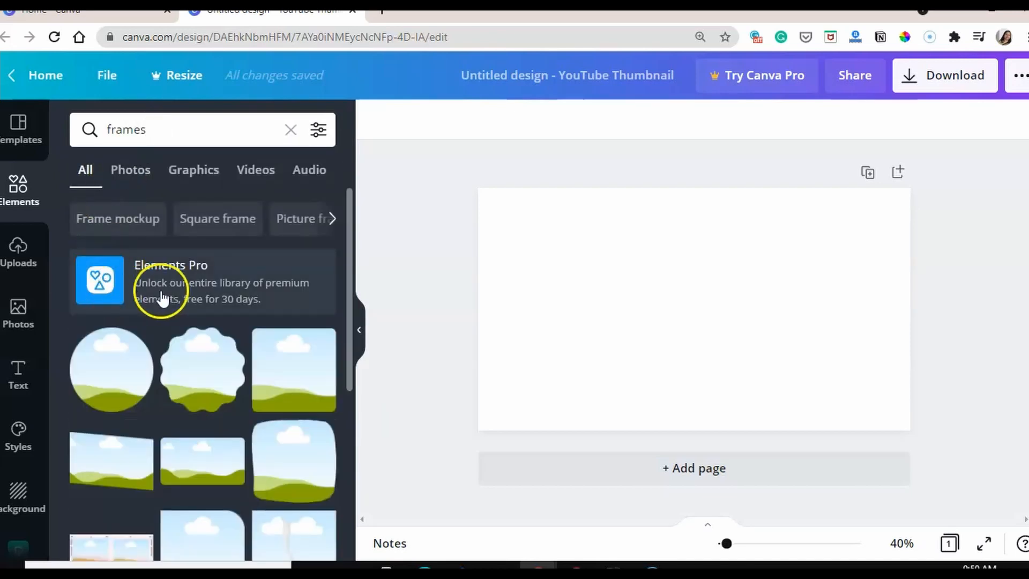
pyautogui.scroll(-5, 165, 395)
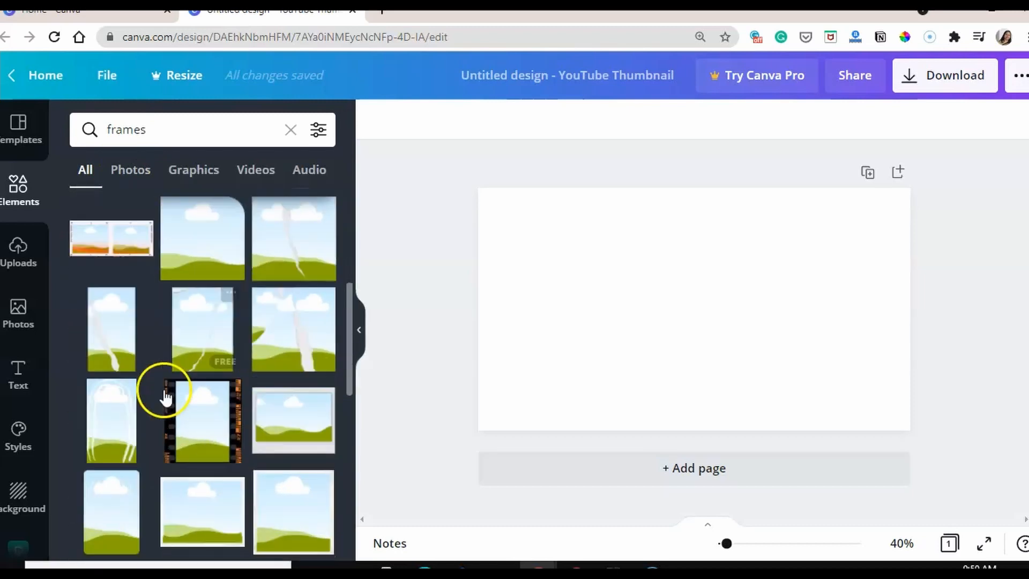
pyautogui.scroll(-5, 165, 395)
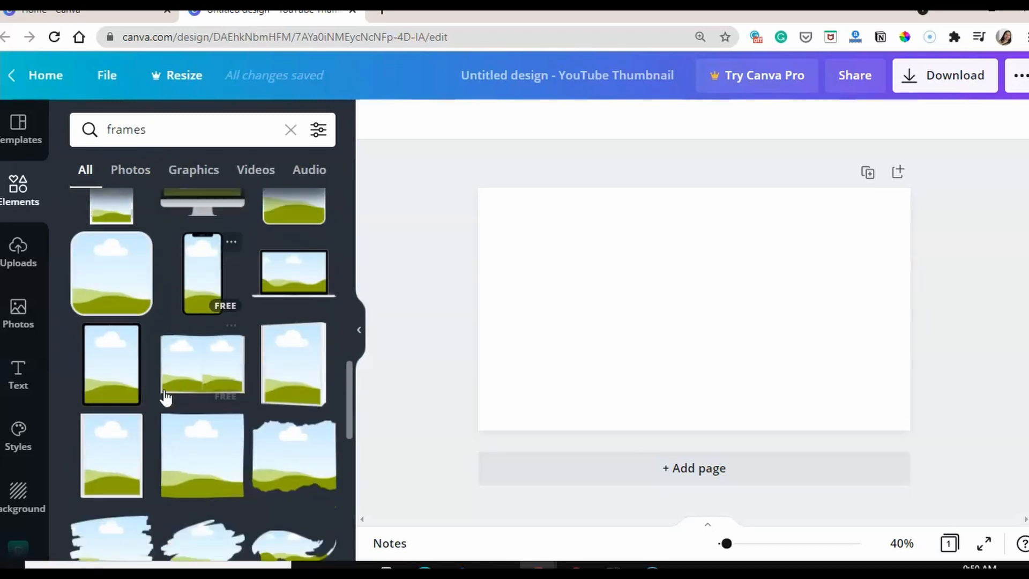
pyautogui.scroll(10, 165, 396)
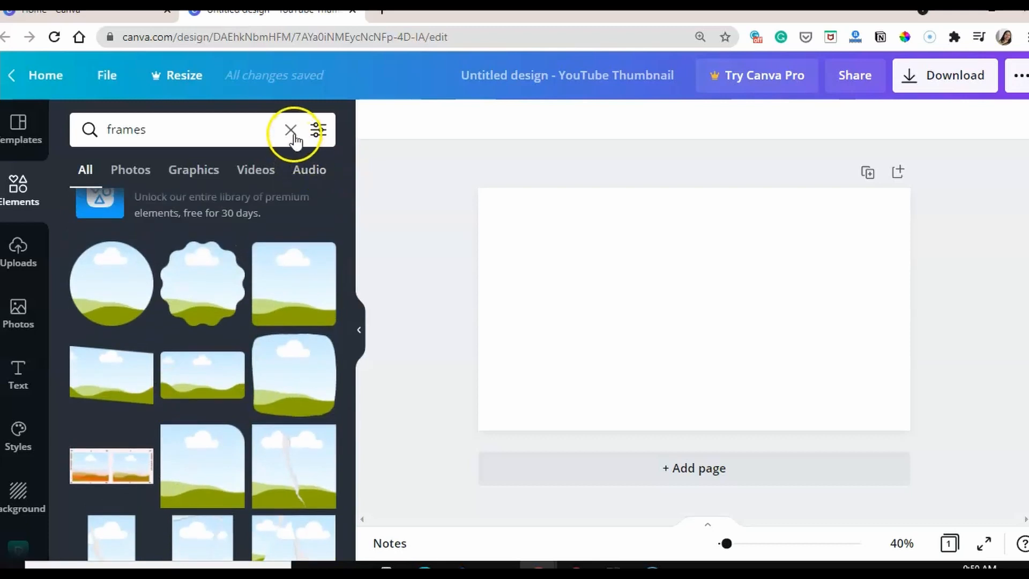
# Clear the "frames" search and open the full Frames collection from the elements overview.
pyautogui.click(291, 131)
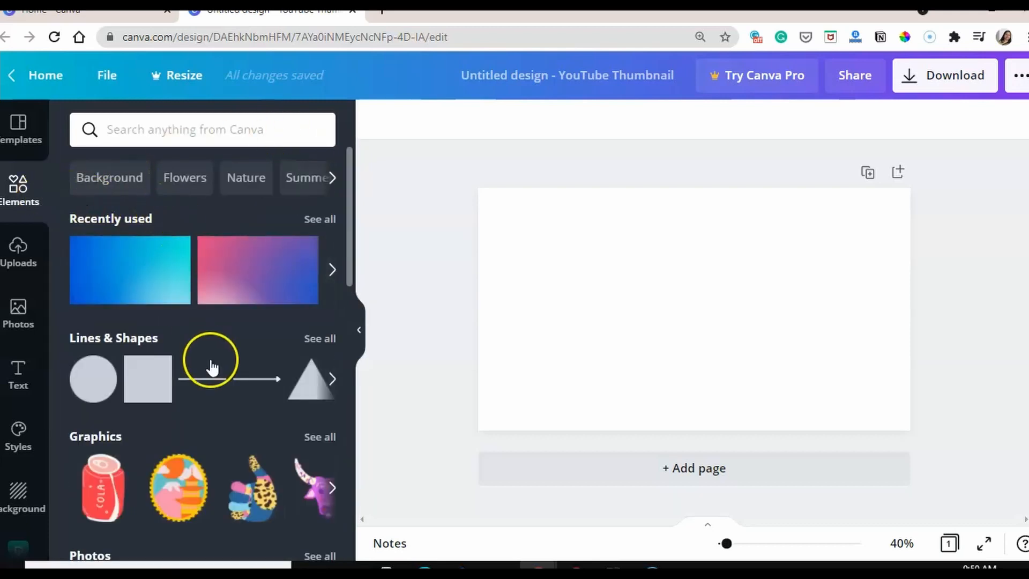
pyautogui.scroll(-2, 212, 366)
pyautogui.scroll(-10, 211, 367)
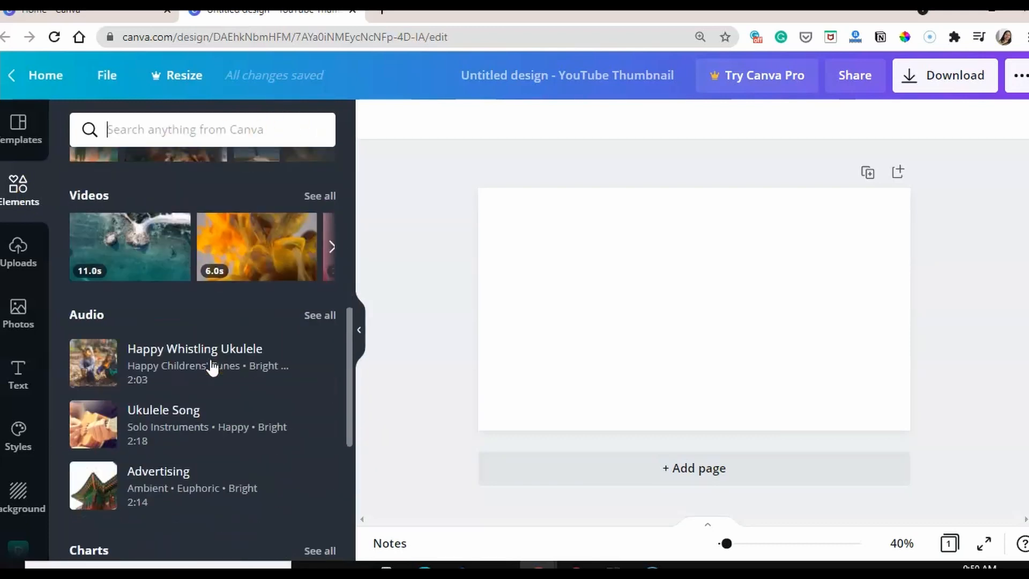
pyautogui.scroll(-5, 211, 366)
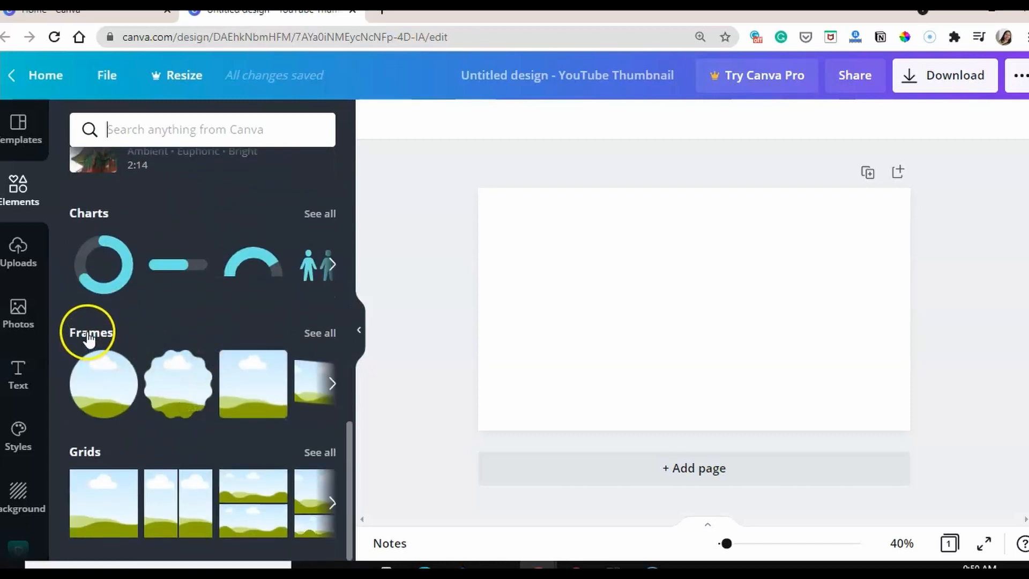
pyautogui.click(312, 335)
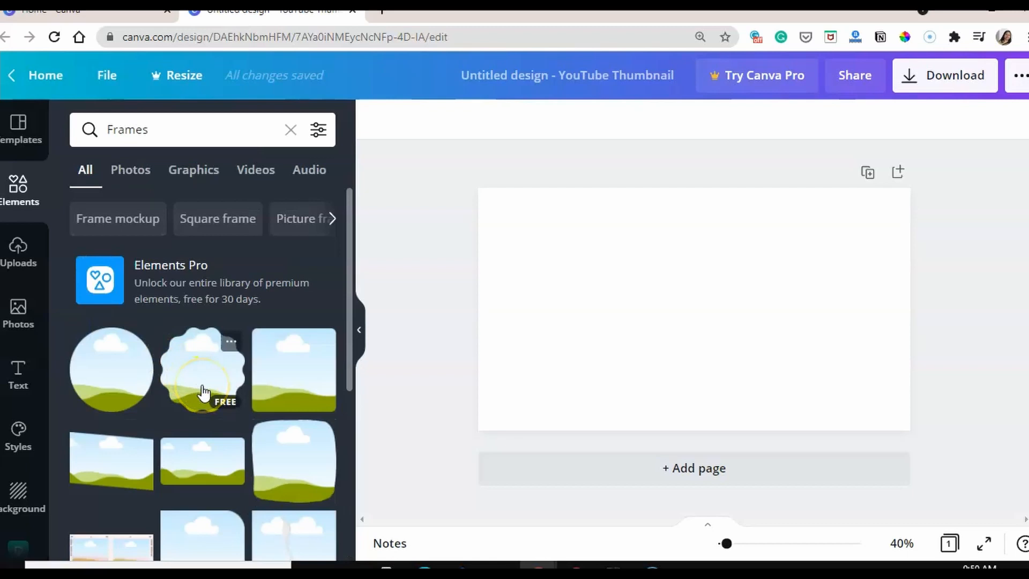
# Add the letter A frame at the left side of the page and the letter B frame just to its right.
pyautogui.scroll(-10, 202, 392)
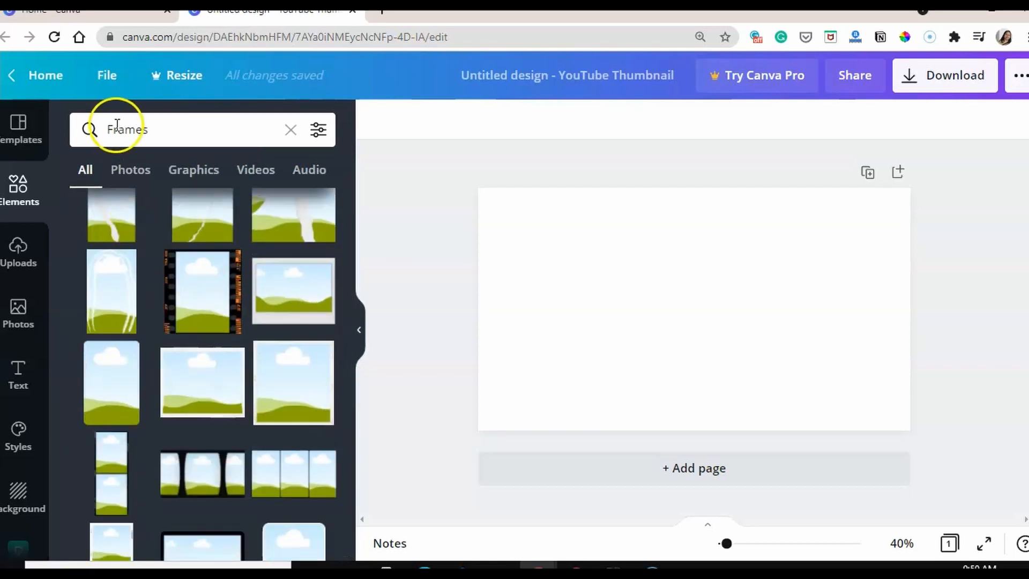
pyautogui.scroll(-2, 156, 348)
pyautogui.scroll(-8, 156, 349)
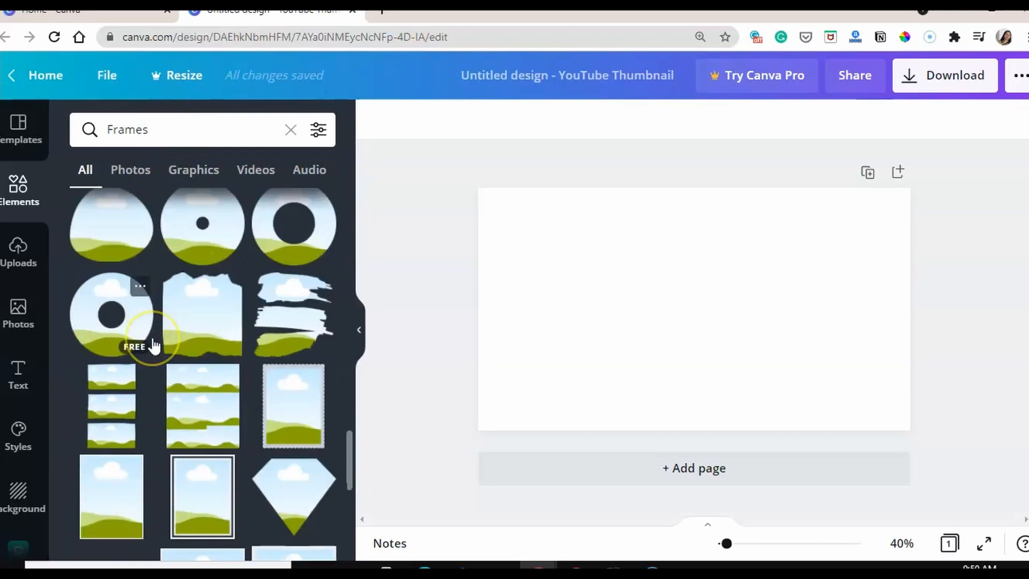
pyautogui.scroll(-10, 154, 347)
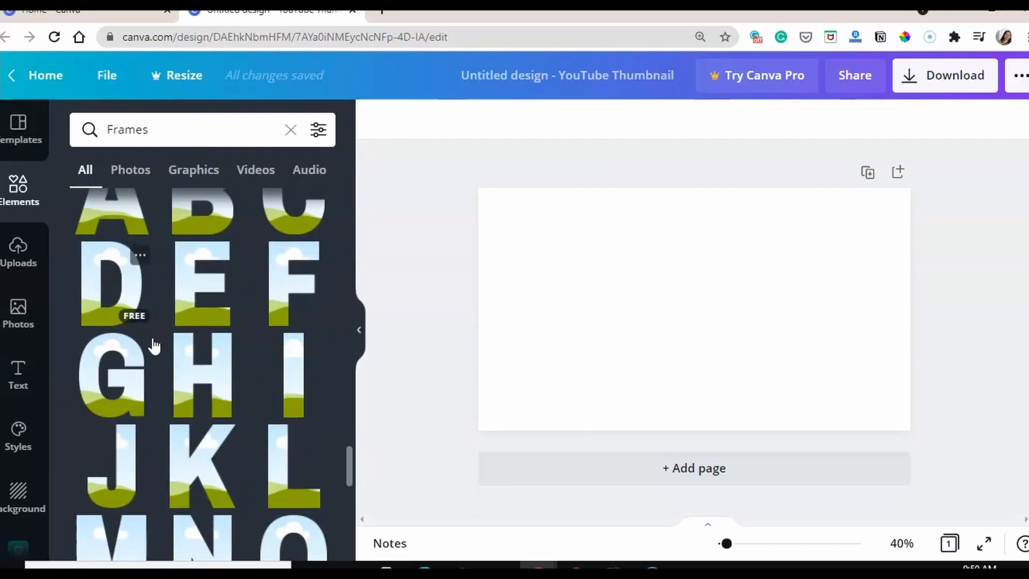
pyautogui.scroll(3, 154, 347)
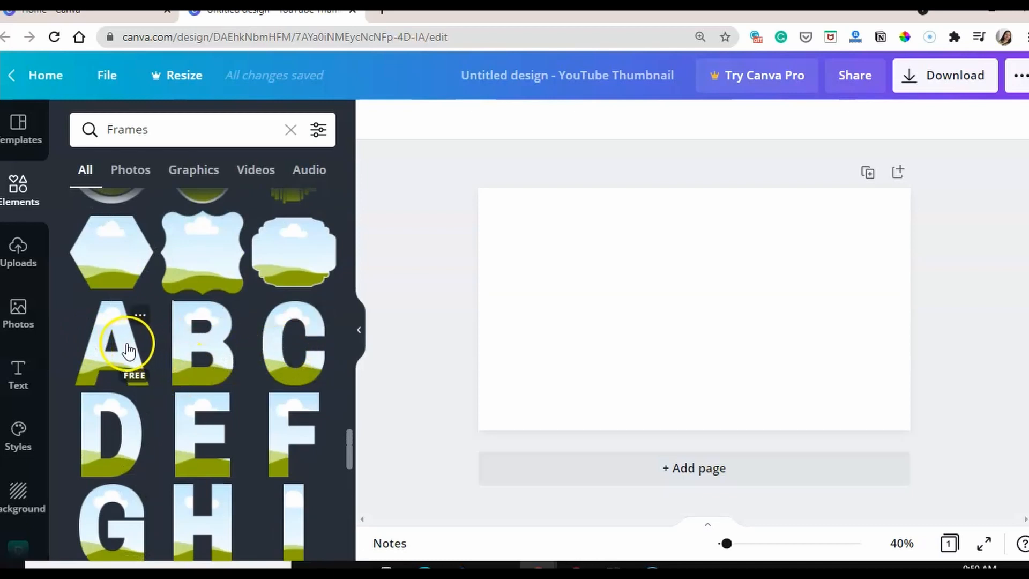
pyautogui.moveTo(127, 349); pyautogui.dragTo(531, 269)
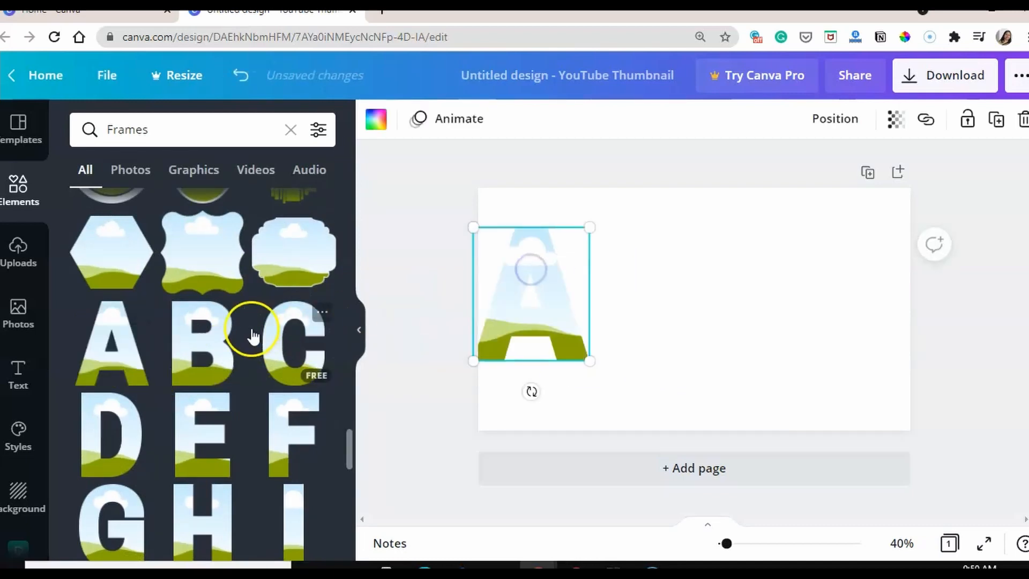
pyautogui.click(175, 372)
pyautogui.moveTo(660, 300); pyautogui.dragTo(642, 293)
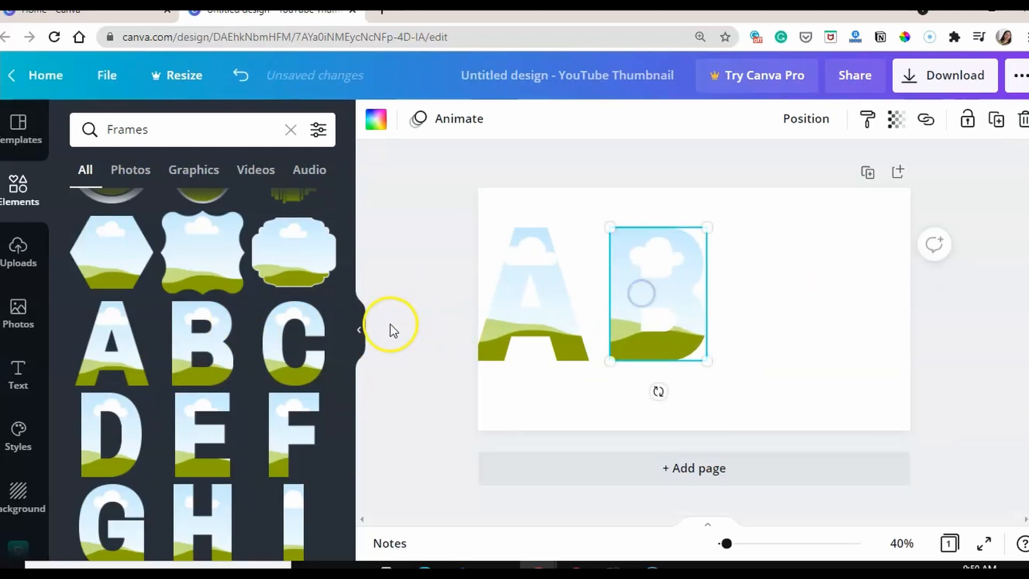
# Add the letter C and D frames and line them up after the B so the row reads ABCD.
pyautogui.click(274, 345)
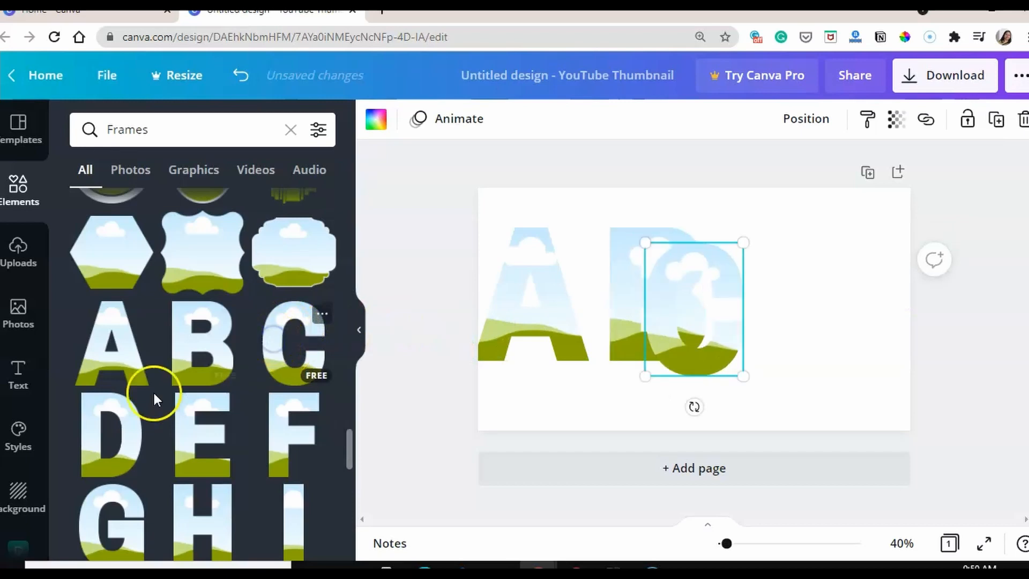
pyautogui.click(115, 423)
pyautogui.moveTo(665, 308); pyautogui.dragTo(811, 290)
pyautogui.click(723, 272)
pyautogui.moveTo(723, 272); pyautogui.dragTo(767, 260)
pyautogui.keyDown('shift'); pyautogui.click(616, 273); pyautogui.keyUp('shift')
pyautogui.moveTo(616, 268); pyautogui.dragTo(605, 269)
# Tidy up the spacing of all four letter frames together and shift the row slightly right on the page.
pyautogui.moveTo(475, 211); pyautogui.dragTo(901, 371)
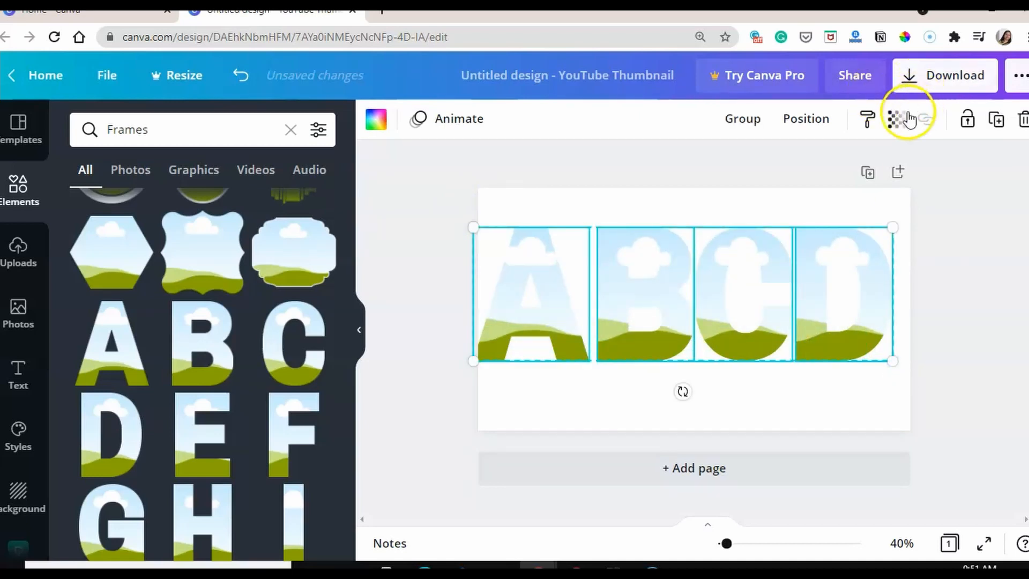
pyautogui.click(819, 121)
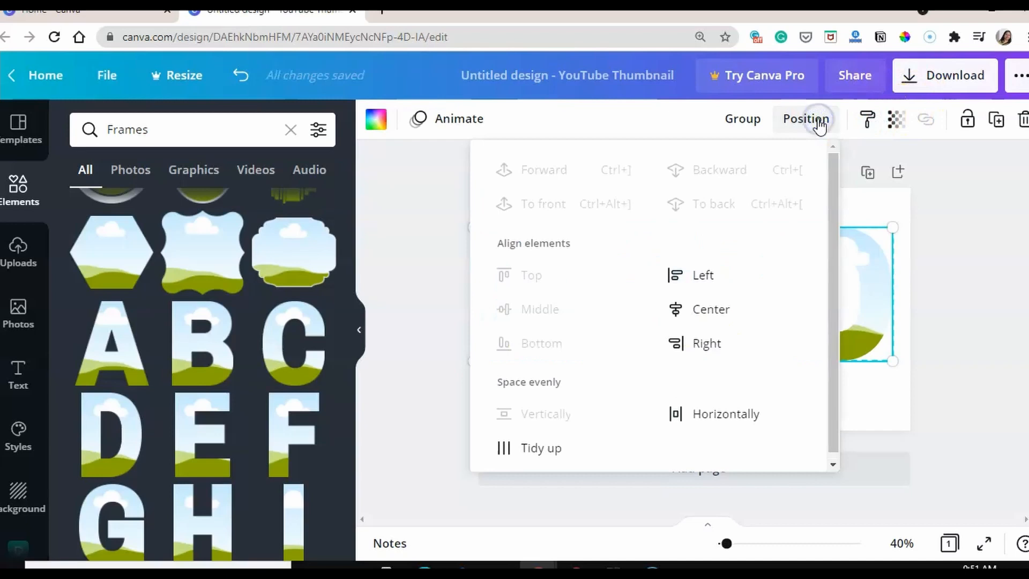
pyautogui.click(544, 448)
pyautogui.click(935, 380)
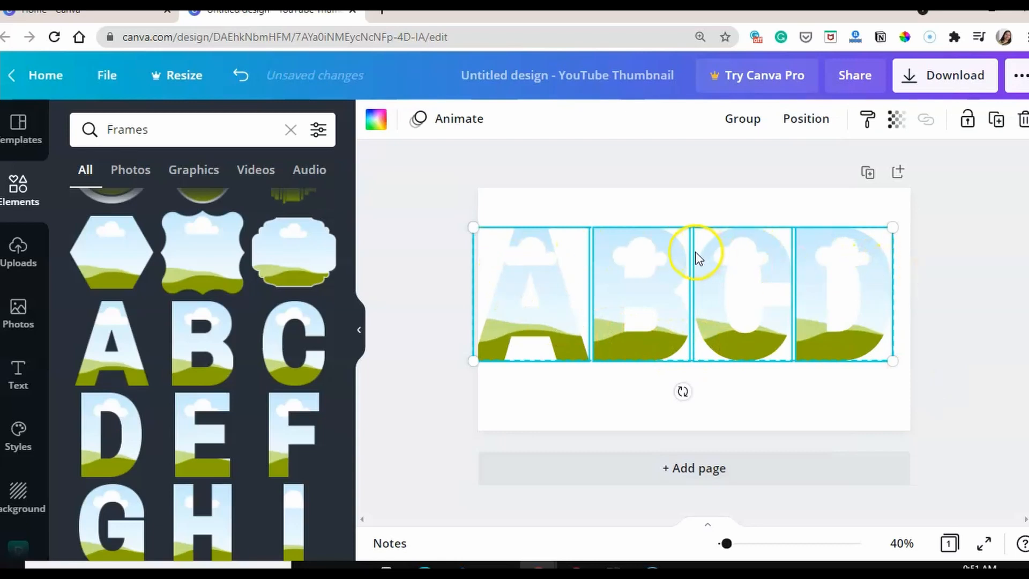
pyautogui.moveTo(702, 259); pyautogui.dragTo(709, 259)
pyautogui.click(427, 283)
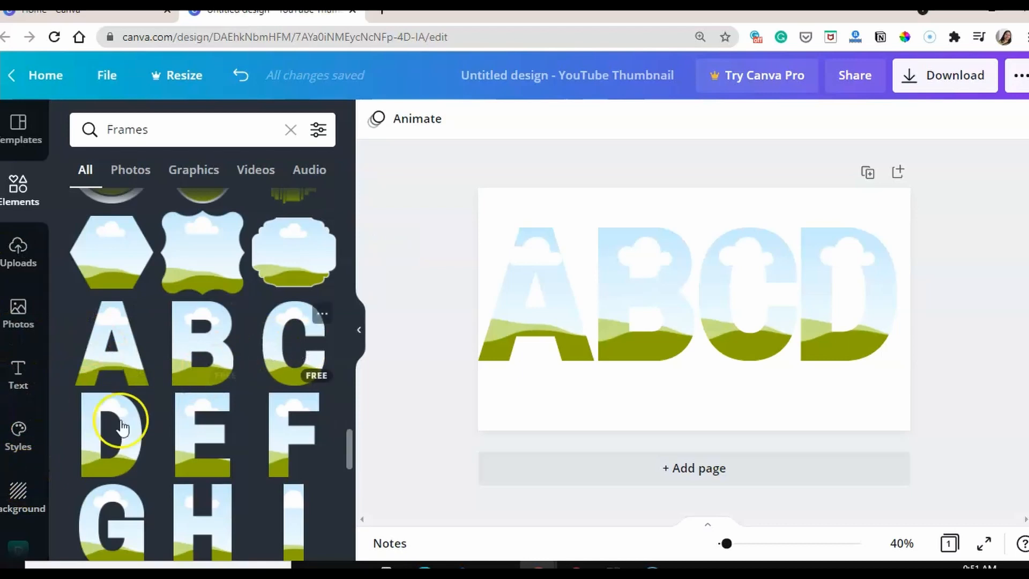
# Apply the recently used grey concrete texture as the page background behind the letters.
pyautogui.click(19, 494)
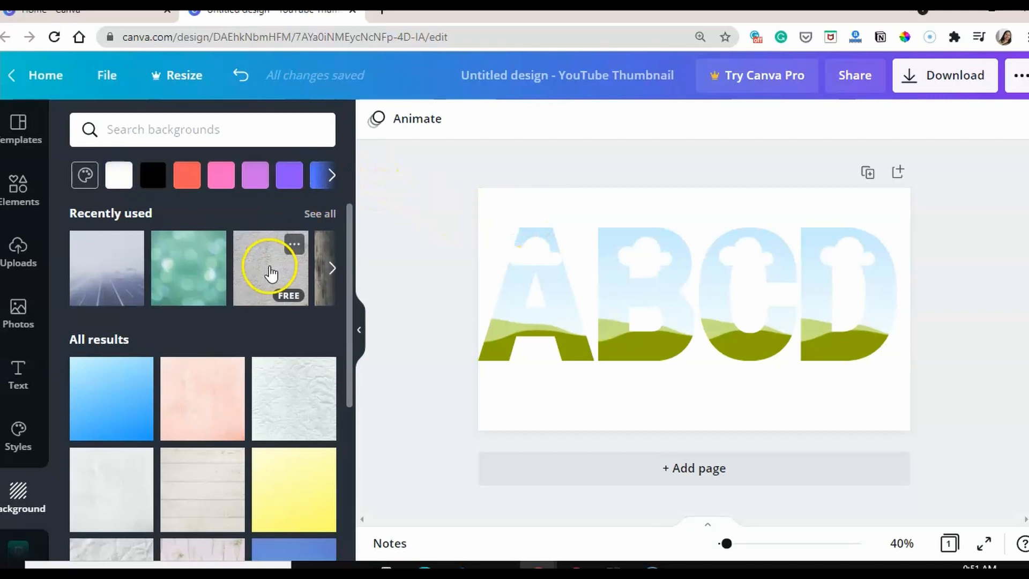
pyautogui.click(270, 271)
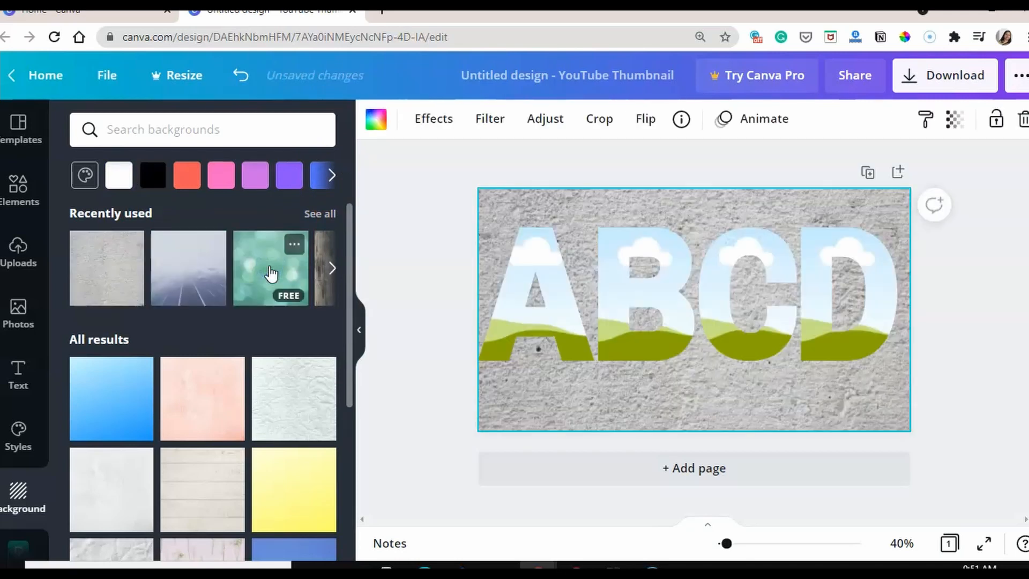
pyautogui.click(669, 325)
# Search the elements library for "gradient" and look through the results for a suitable gradient image.
pyautogui.click(21, 195)
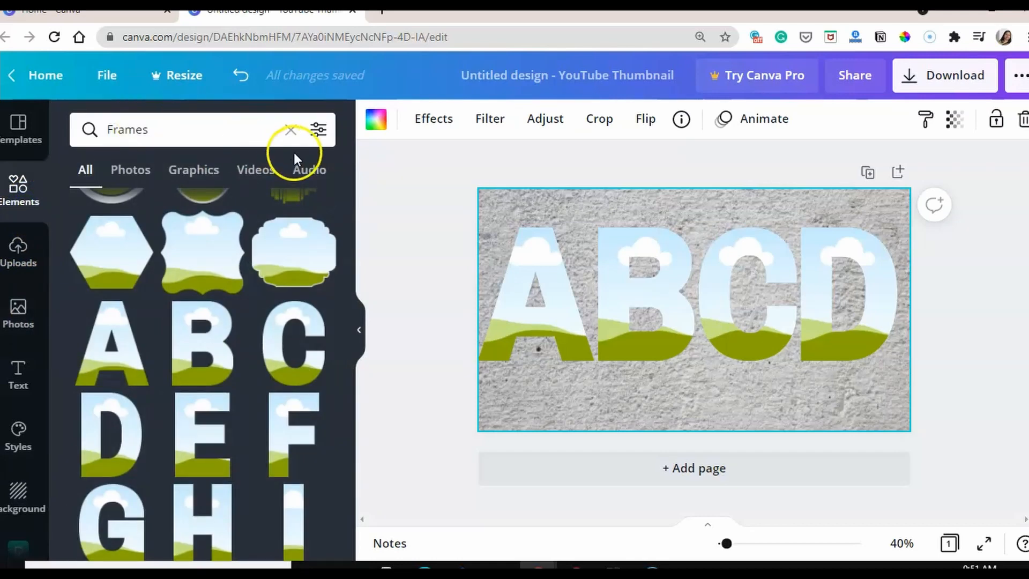
pyautogui.click(290, 131)
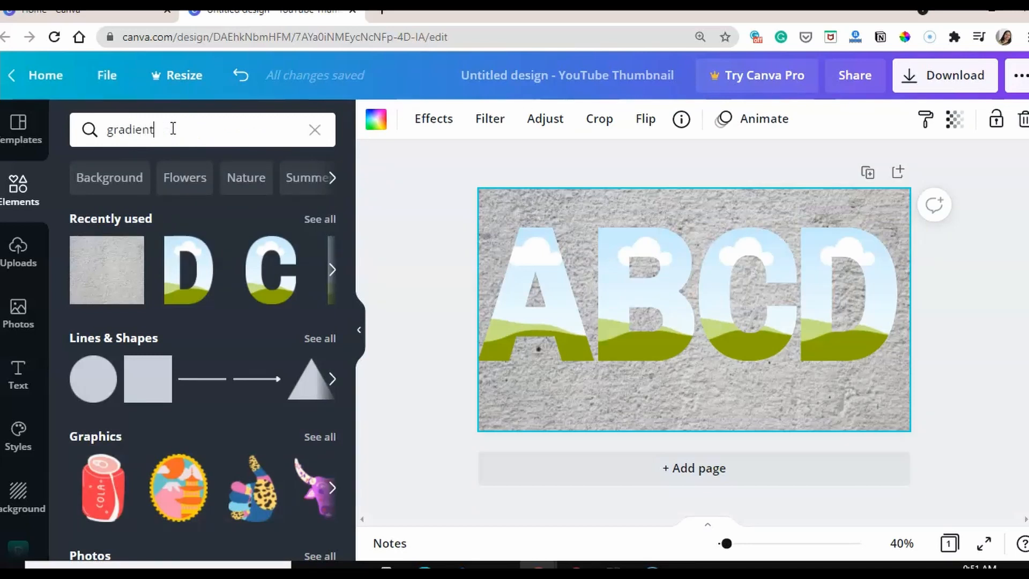
pyautogui.press('Return')
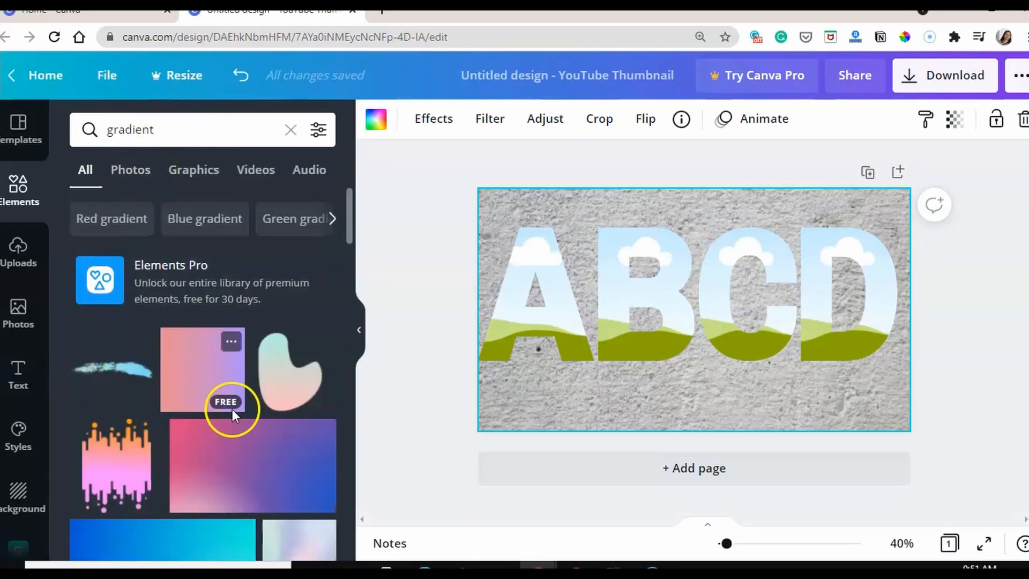
pyautogui.scroll(-6, 242, 467)
pyautogui.scroll(5, 245, 471)
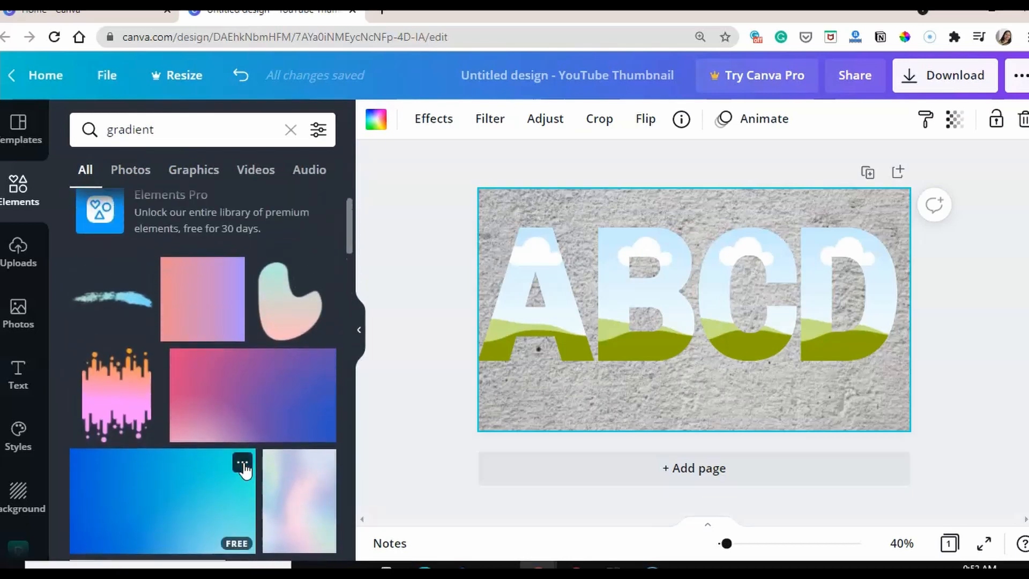
pyautogui.scroll(-10, 243, 470)
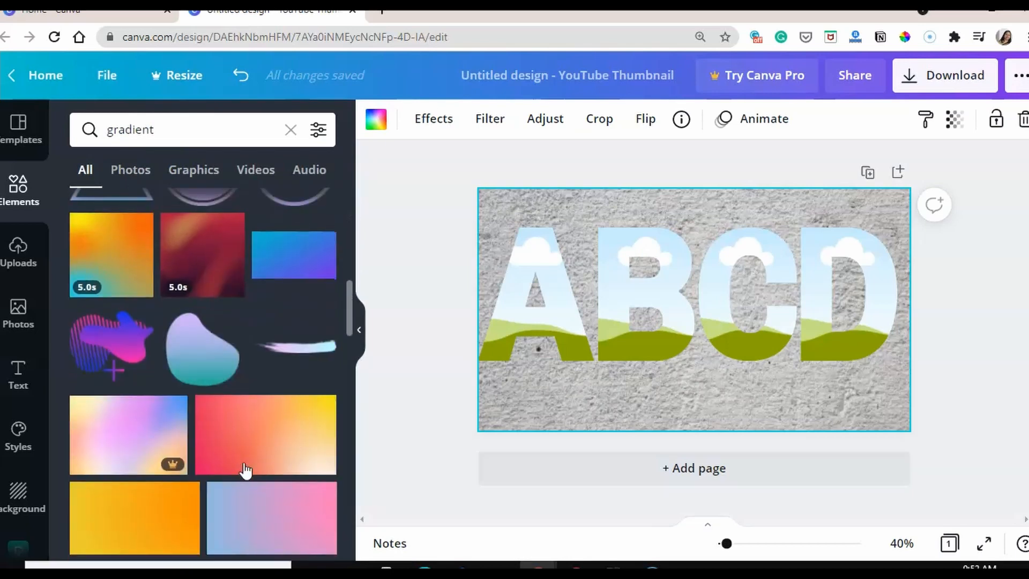
pyautogui.scroll(-7, 245, 471)
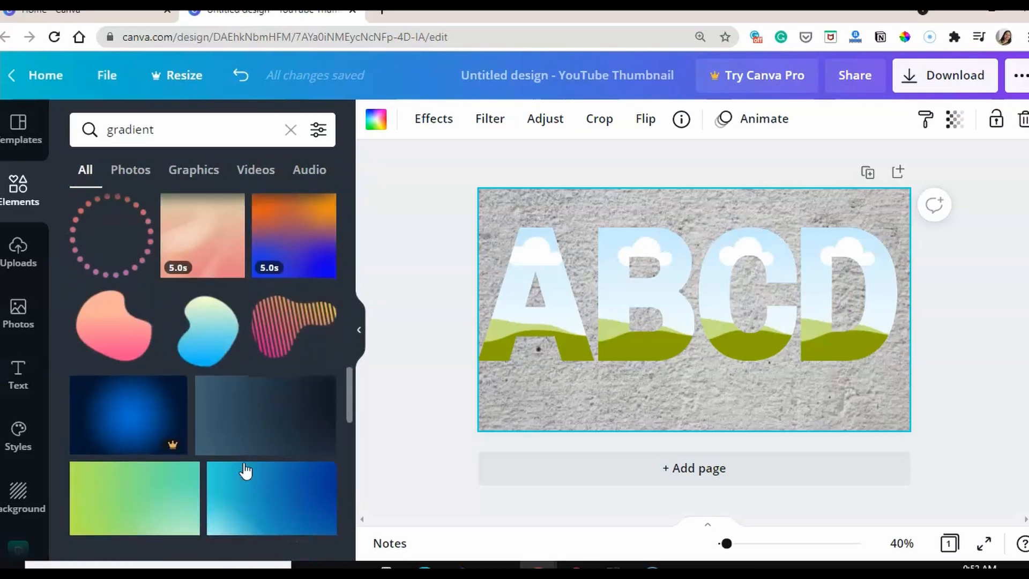
pyautogui.scroll(6, 245, 471)
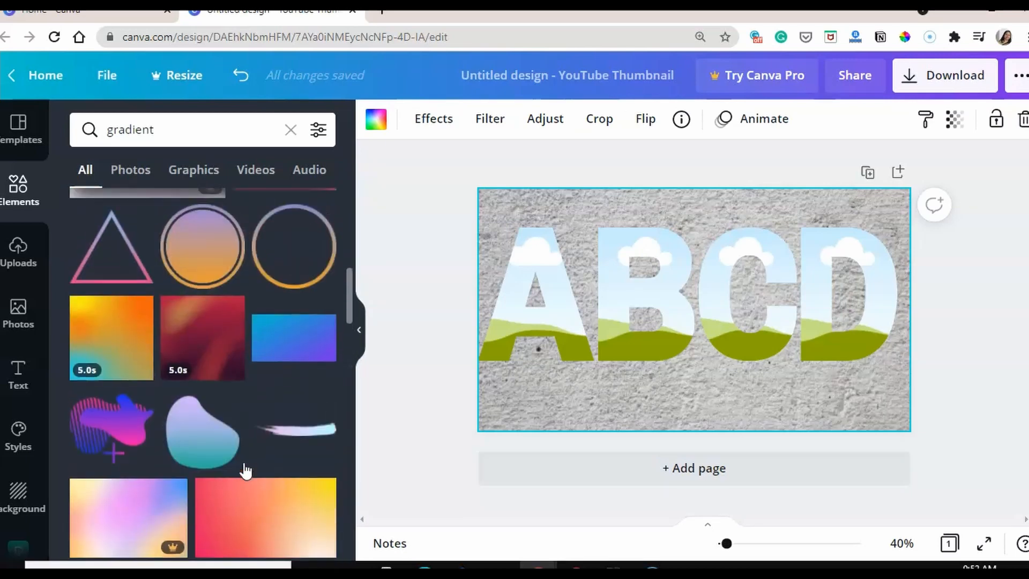
pyautogui.scroll(4, 245, 470)
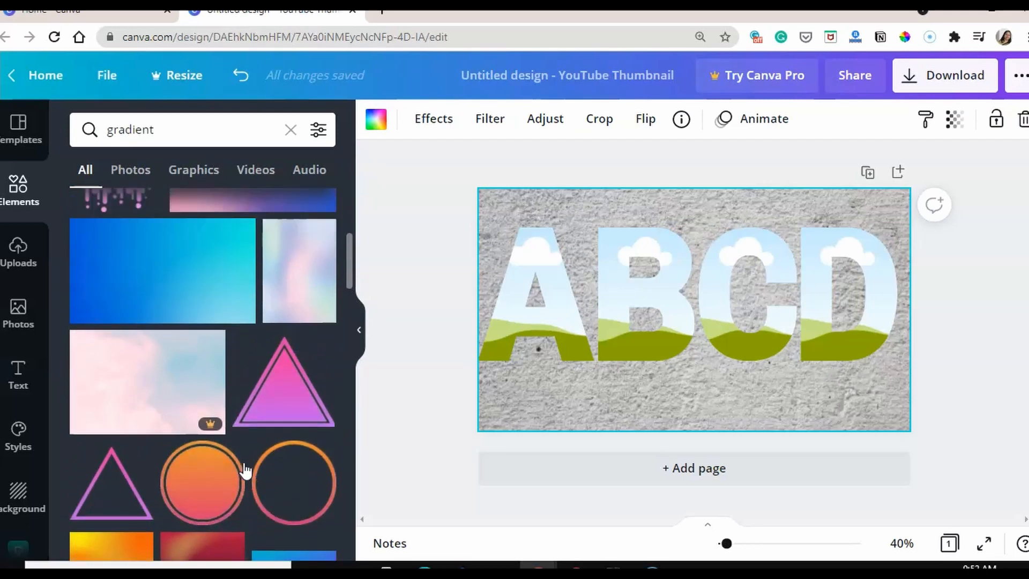
pyautogui.scroll(1, 244, 471)
# Fill each of the A, B, C and D letter frames with the pink-to-blue gradient image.
pyautogui.click(249, 283)
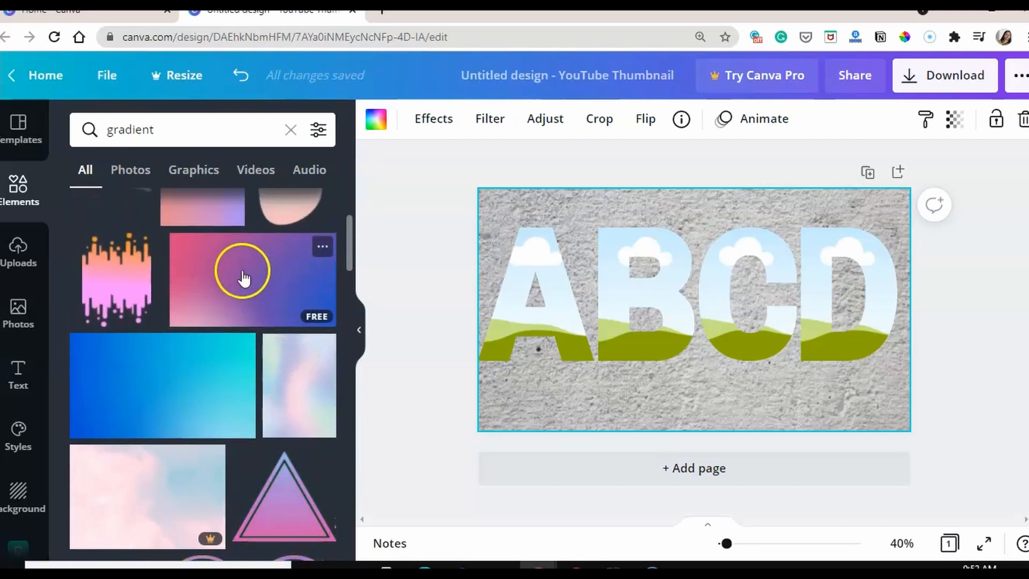
pyautogui.moveTo(244, 279); pyautogui.dragTo(514, 281)
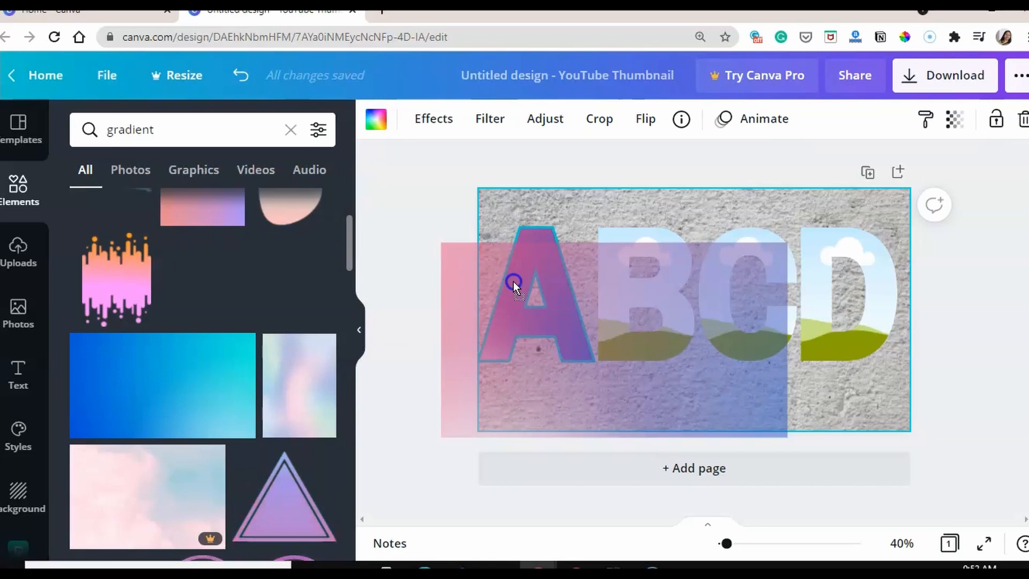
pyautogui.moveTo(513, 281); pyautogui.dragTo(515, 283)
pyautogui.moveTo(252, 287); pyautogui.dragTo(729, 272)
pyautogui.moveTo(279, 279); pyautogui.dragTo(831, 252)
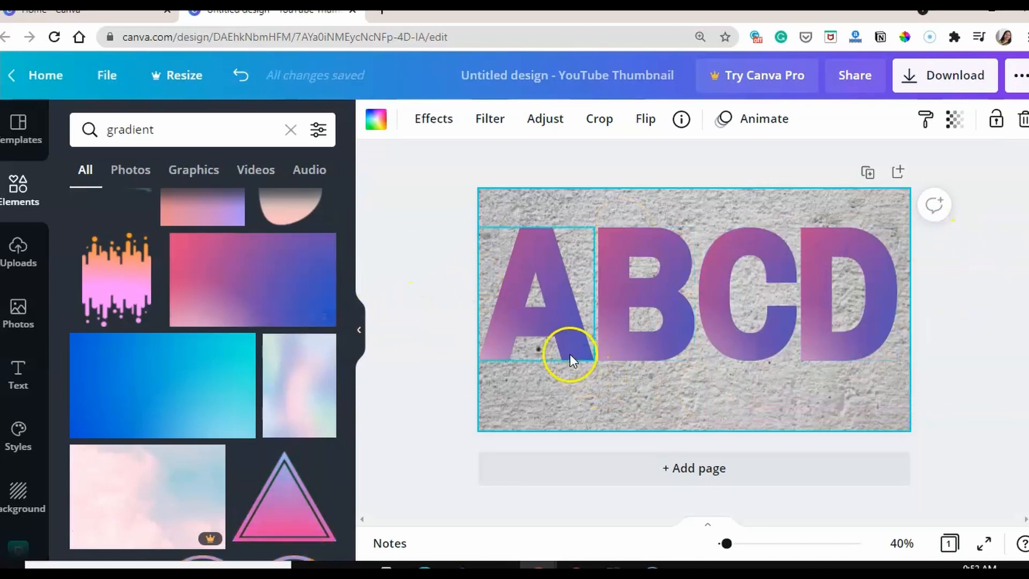
# Enlarge and reposition the gradient inside the letter A frame so the image spans the whole page.
pyautogui.doubleClick(567, 337)
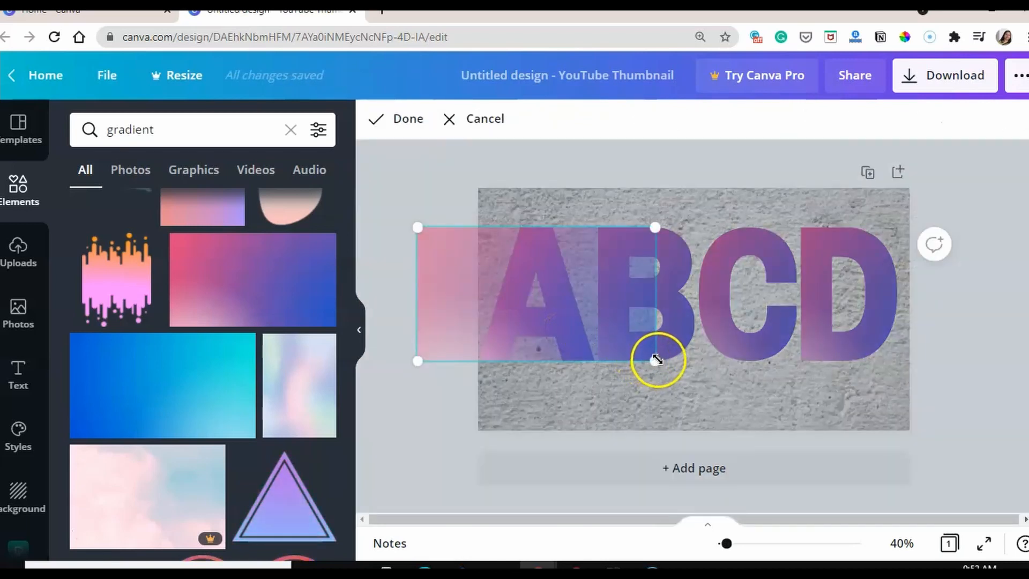
pyautogui.moveTo(655, 359); pyautogui.dragTo(779, 418)
pyautogui.moveTo(626, 388); pyautogui.dragTo(695, 384)
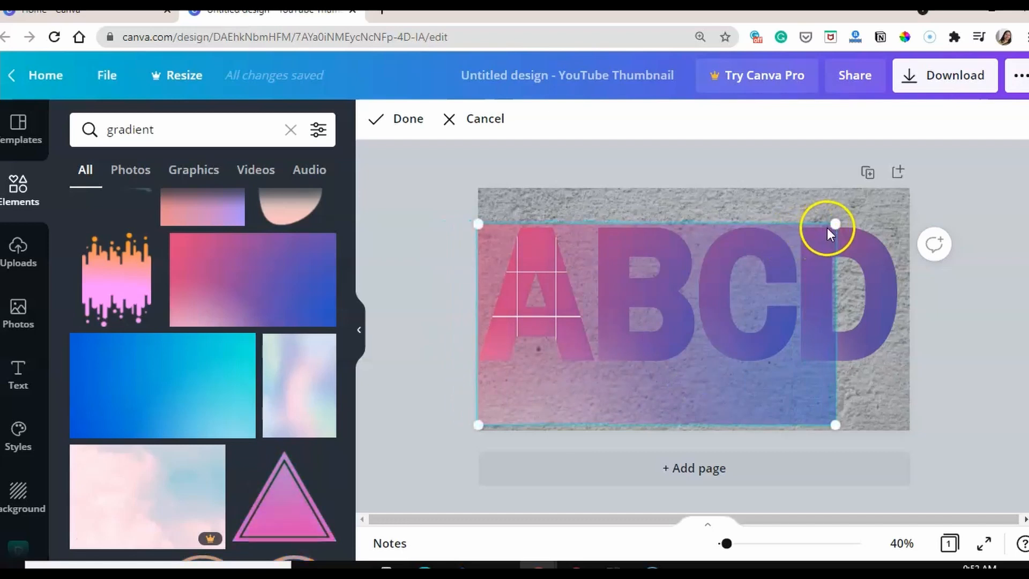
pyautogui.moveTo(834, 225); pyautogui.dragTo(901, 202)
pyautogui.moveTo(900, 421); pyautogui.dragTo(913, 420)
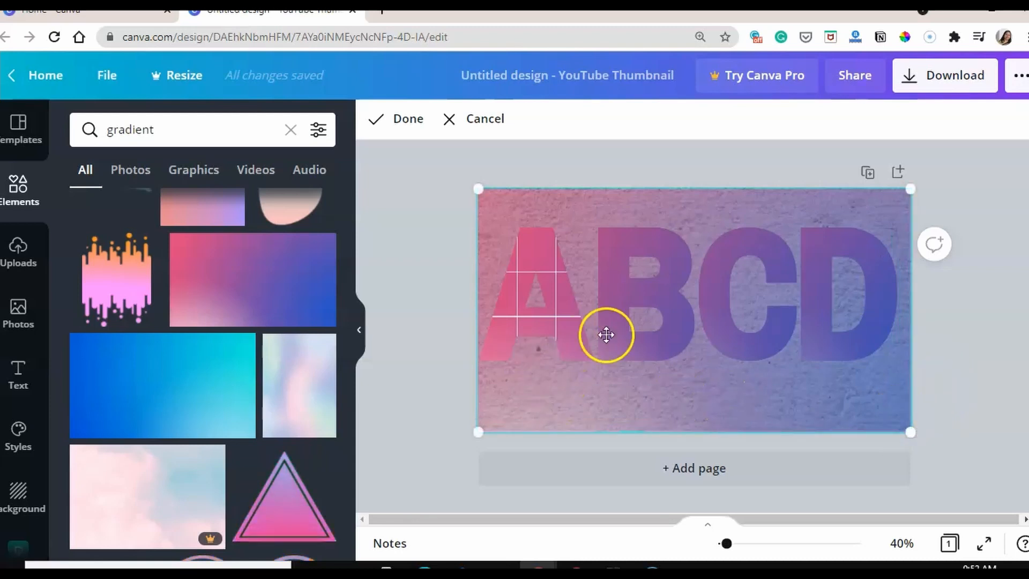
pyautogui.click(405, 338)
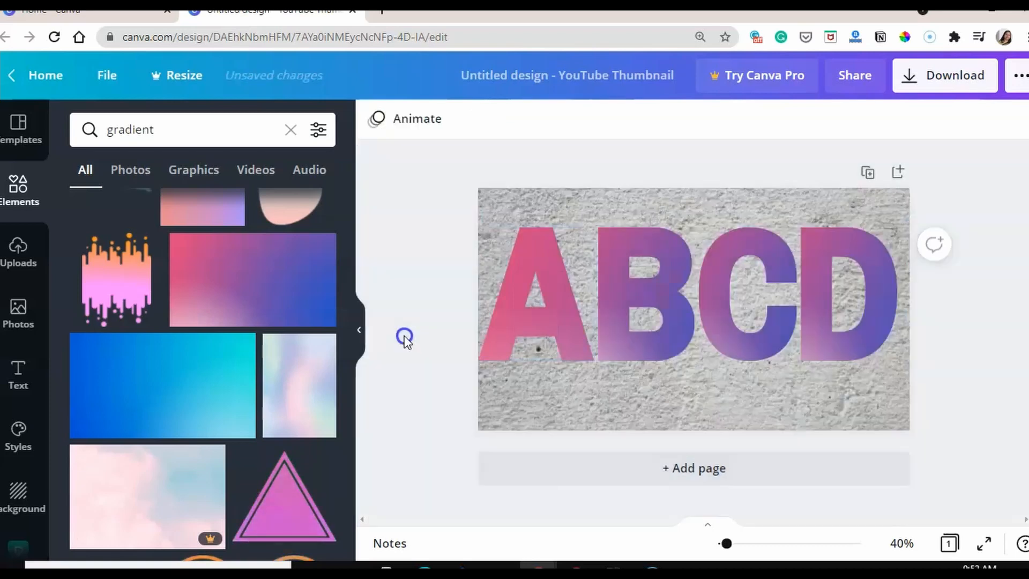
# Enlarge the gradient inside the letter B frame to the full page area so its colours continue from the A.
pyautogui.doubleClick(641, 291)
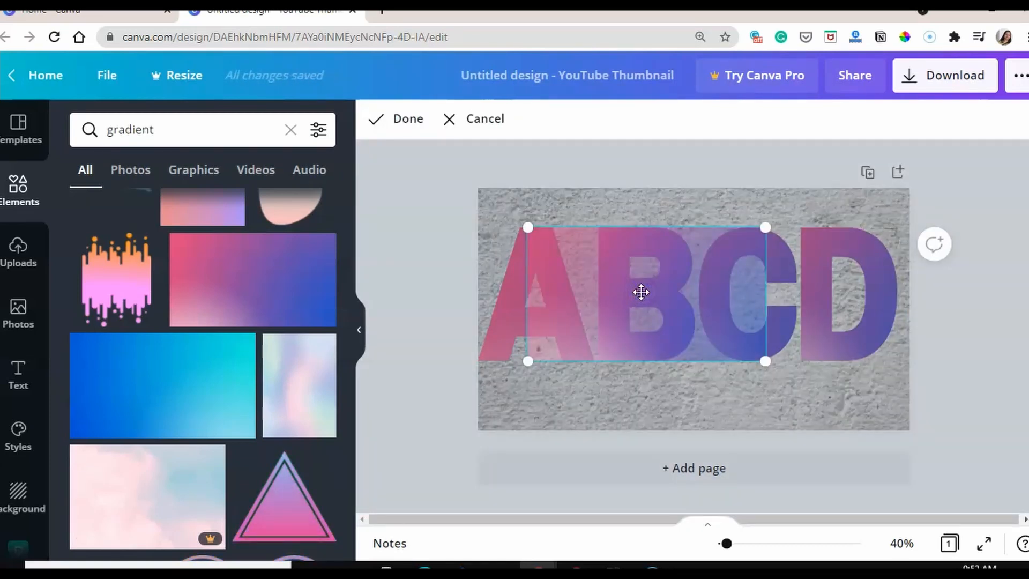
pyautogui.moveTo(764, 359); pyautogui.dragTo(886, 403)
pyautogui.moveTo(880, 228); pyautogui.dragTo(903, 191)
pyautogui.moveTo(525, 207); pyautogui.dragTo(478, 194)
pyautogui.moveTo(650, 295); pyautogui.dragTo(680, 317)
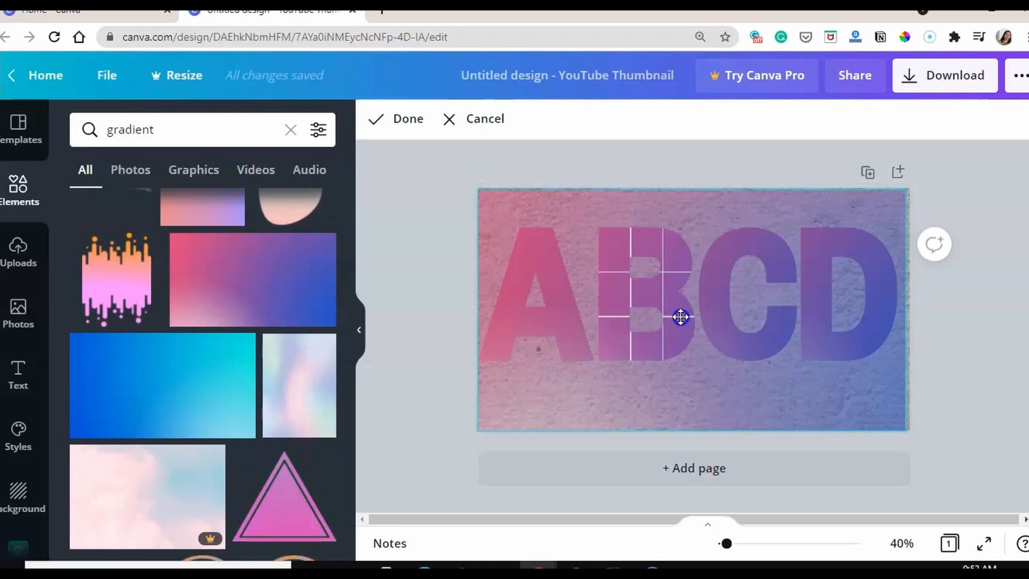
pyautogui.click(450, 308)
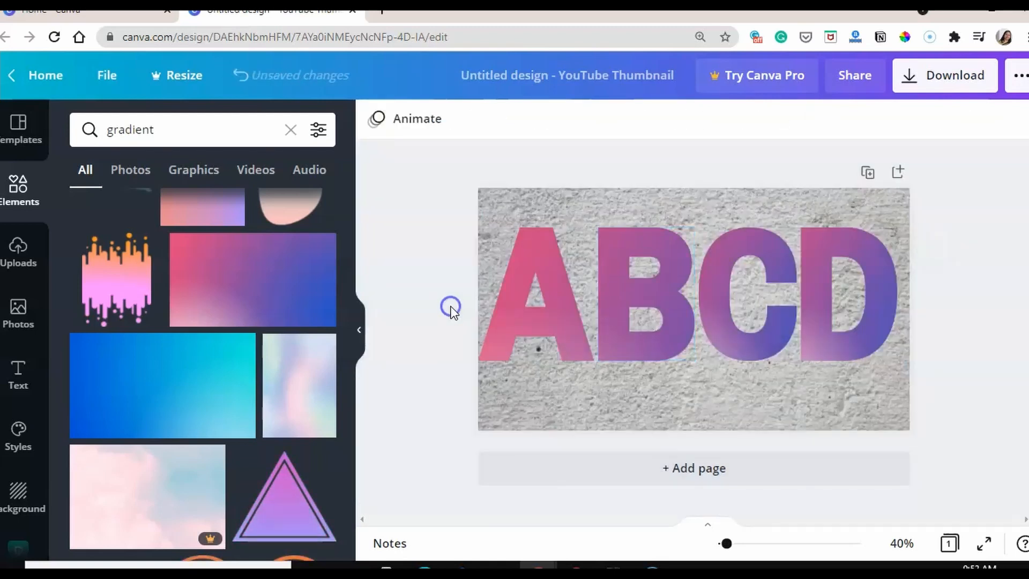
# Stretch the gradient inside the letter C frame over the full page area to match the A and B.
pyautogui.doubleClick(731, 349)
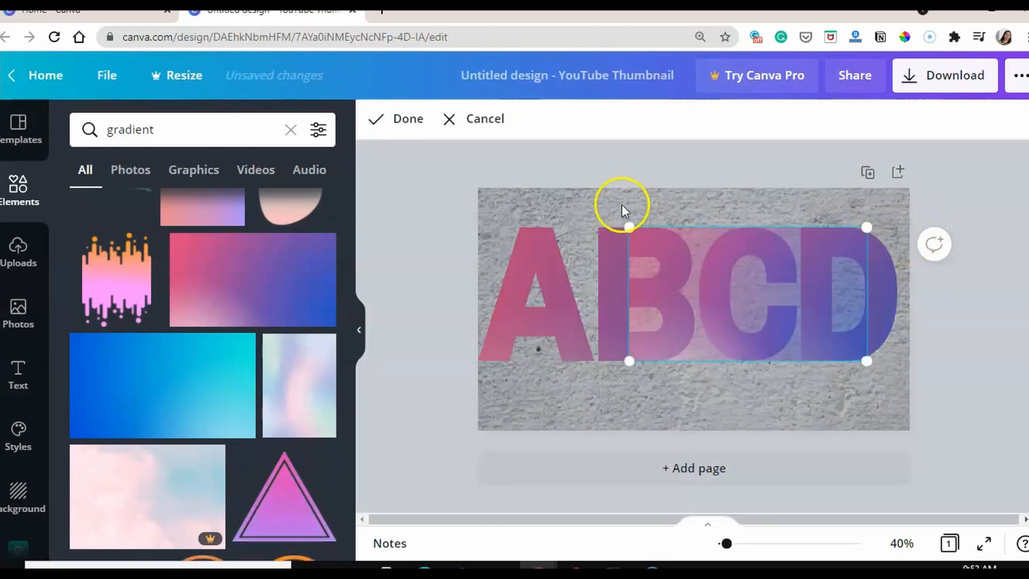
pyautogui.moveTo(629, 226); pyautogui.dragTo(437, 198)
pyautogui.moveTo(783, 249); pyautogui.dragTo(809, 306)
pyautogui.moveTo(491, 413); pyautogui.dragTo(473, 427)
pyautogui.moveTo(890, 426); pyautogui.dragTo(911, 436)
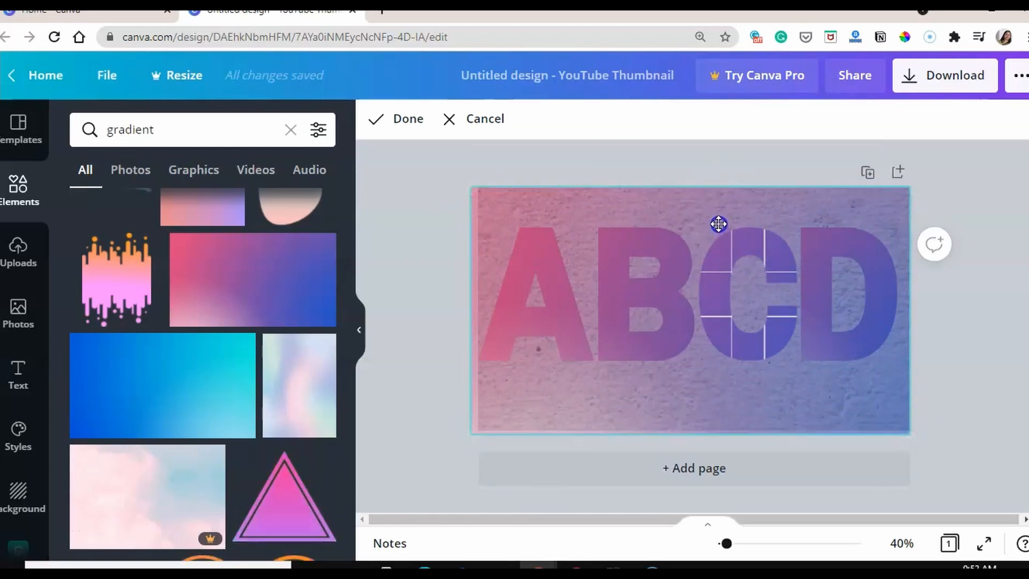
pyautogui.click(450, 194)
# Scale and shift the gradient inside the letter D frame to cover the full page, completing the continuous blend across ABCD.
pyautogui.click(831, 261)
pyautogui.doubleClick(834, 264)
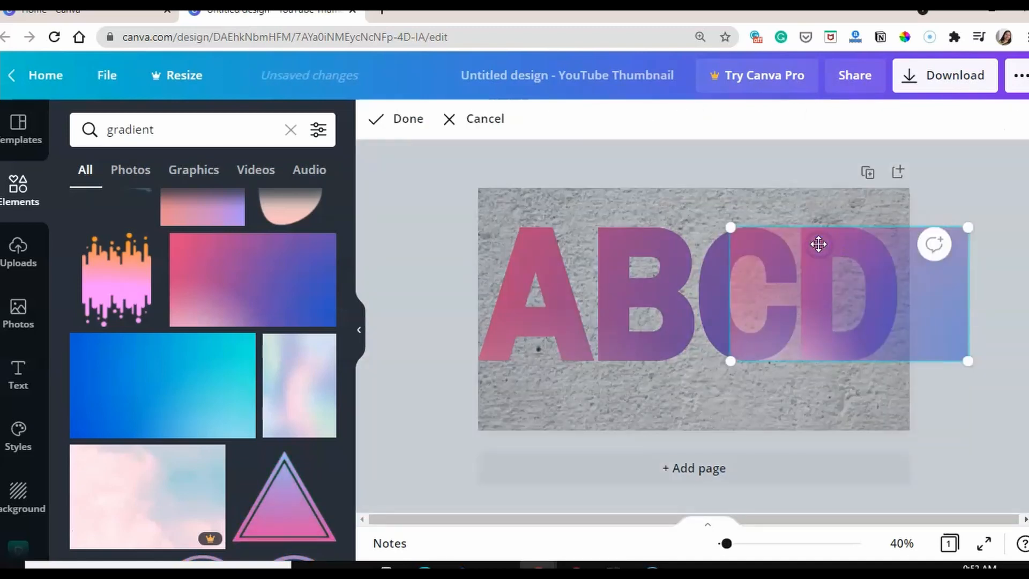
pyautogui.moveTo(731, 229); pyautogui.dragTo(439, 231)
pyautogui.moveTo(636, 250); pyautogui.dragTo(603, 334)
pyautogui.moveTo(930, 433); pyautogui.dragTo(905, 438)
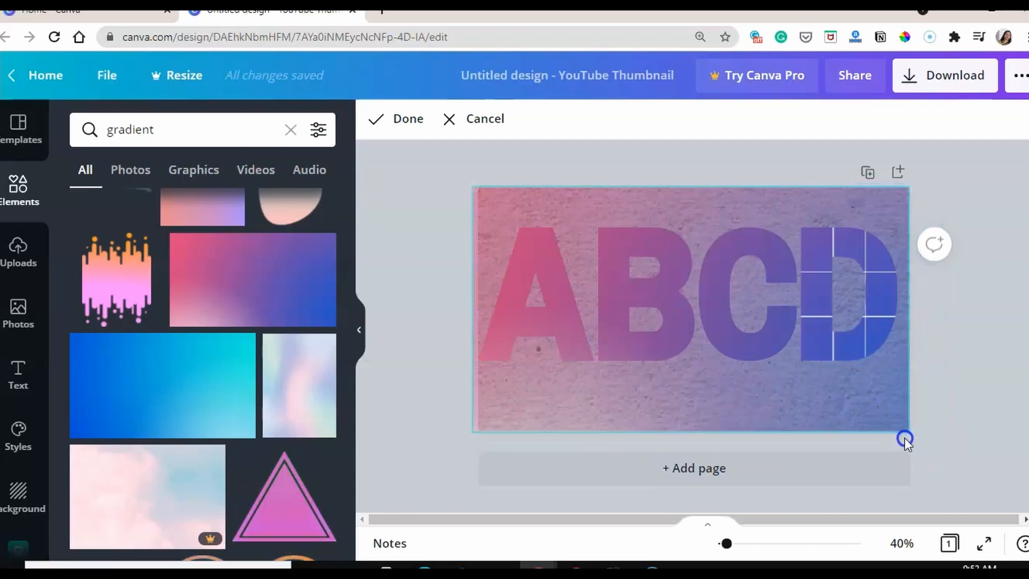
pyautogui.click(434, 367)
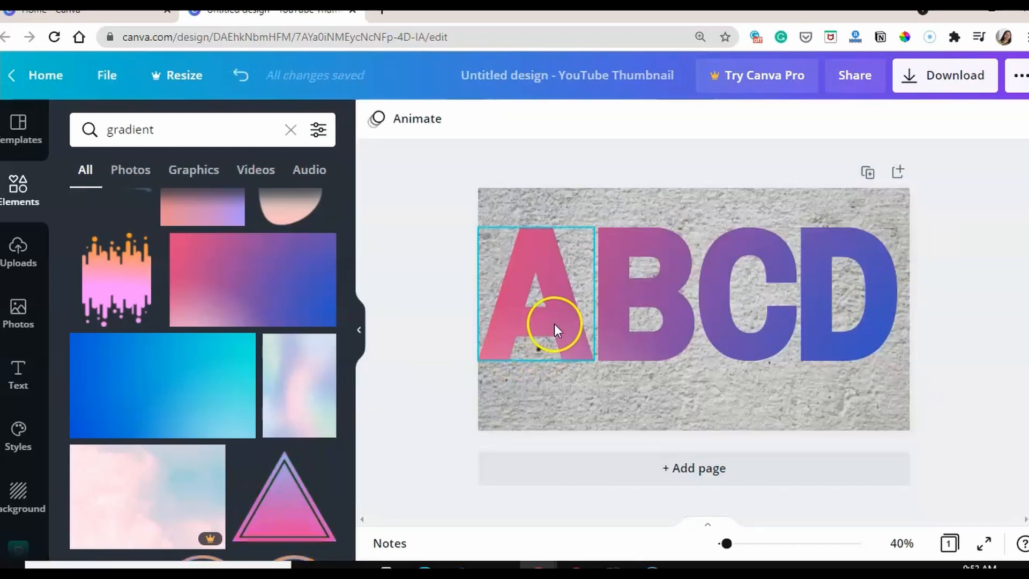